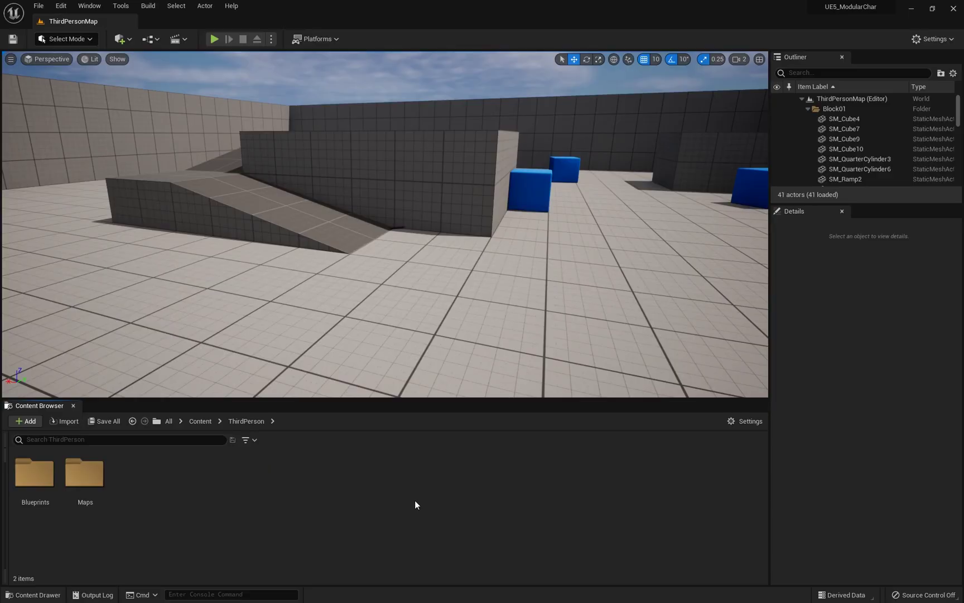
# In the BP_ThirdPersonCharacter viewport, rotate the winged SkeletalMesh component -90° about its Z axis
pyautogui.doubleClick(33, 473)
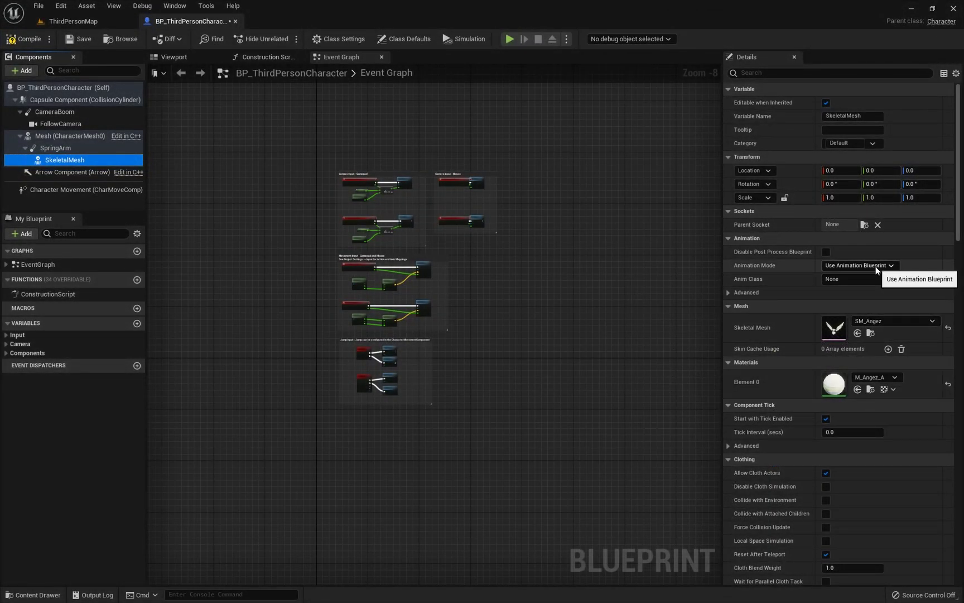
pyautogui.click(199, 58)
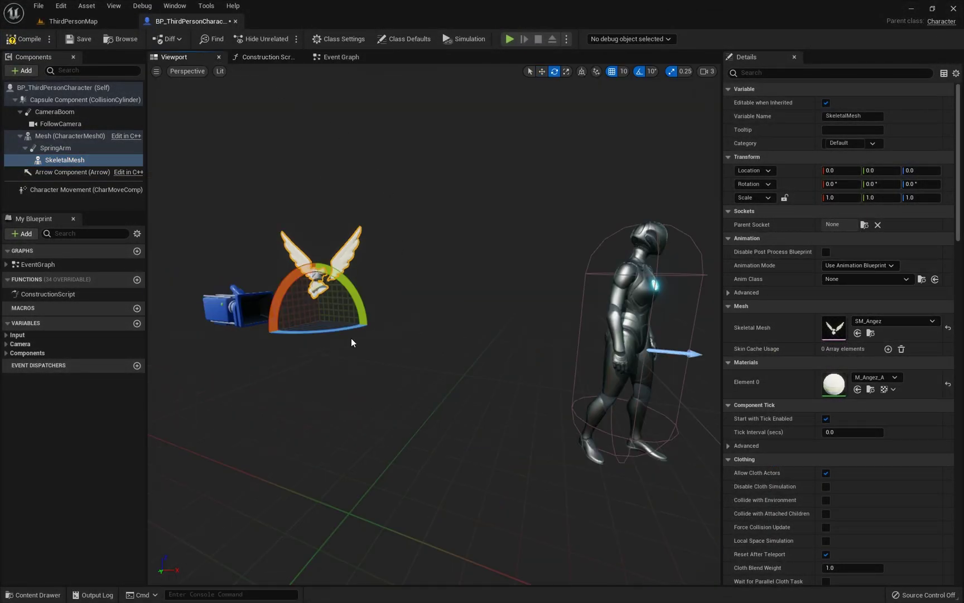
pyautogui.moveTo(338, 330); pyautogui.dragTo(288, 333)
pyautogui.press('d')
pyautogui.moveTo(410, 374); pyautogui.dragTo(285, 376, button='right')
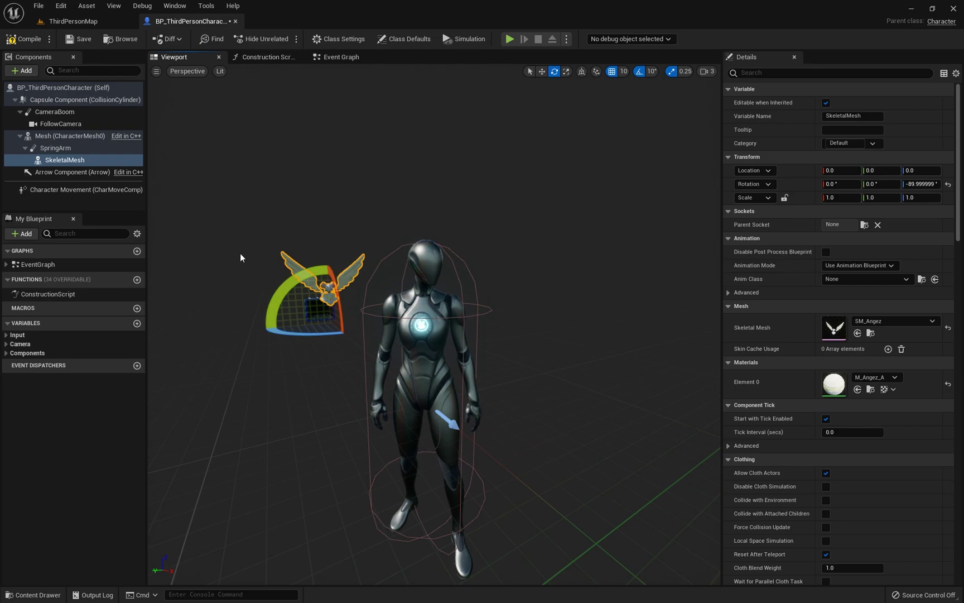
# Shorten the SpringArm component's target arm length so the winged mesh hovers close beside the character's shoulder
pyautogui.click(56, 148)
pyautogui.press('w')
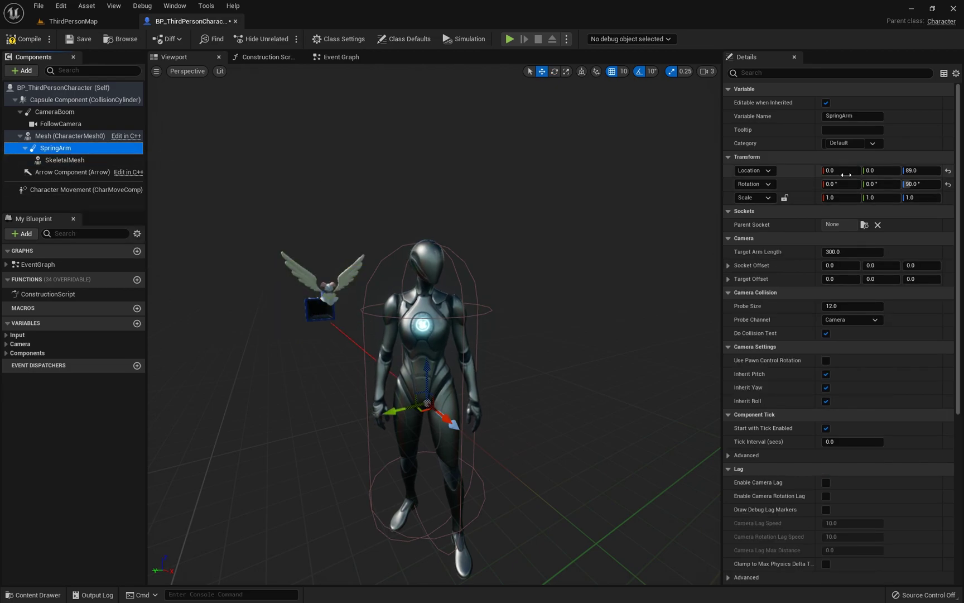
pyautogui.moveTo(842, 253); pyautogui.dragTo(826, 252)
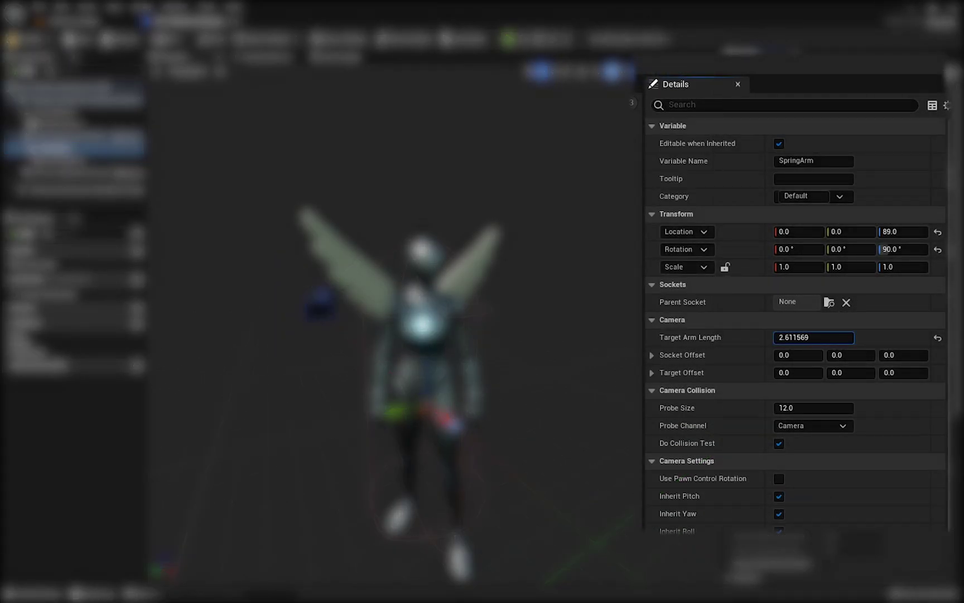
pyautogui.moveTo(820, 338)
pyautogui.mouseDown()
pyautogui.moveTo(834, 345)
pyautogui.moveTo(824, 355)
pyautogui.mouseUp()
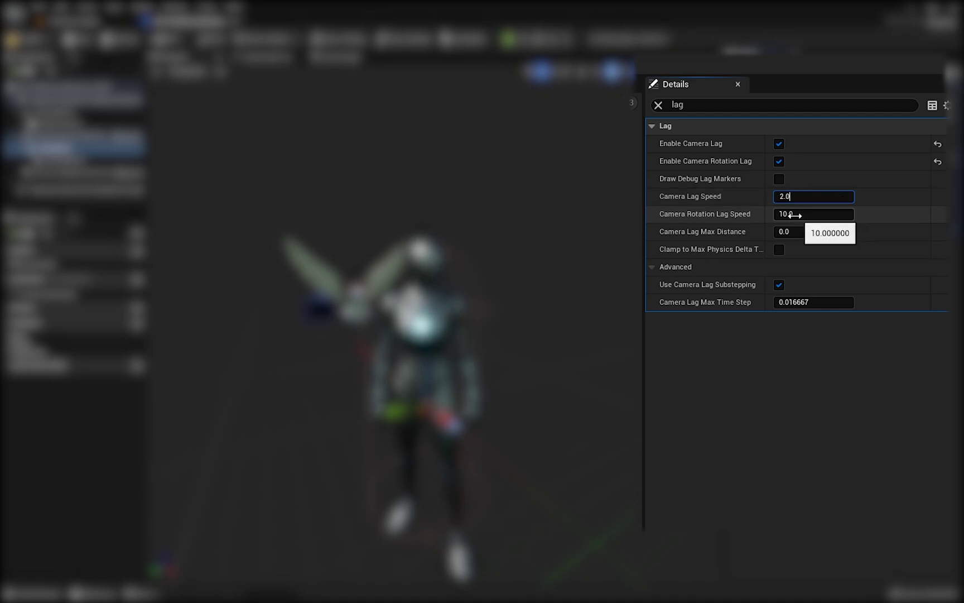
# Set the SkeletalMesh component's animation mode to Use Animation Asset and assign Anim_Angez_Idle as the animation to play
pyautogui.click(76, 159)
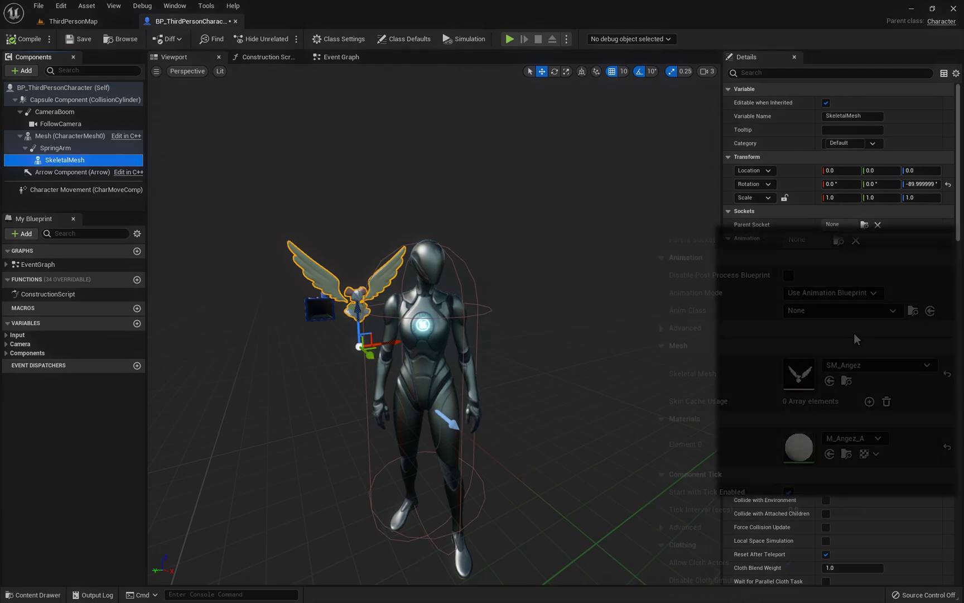
pyautogui.click(862, 265)
pyautogui.click(865, 283)
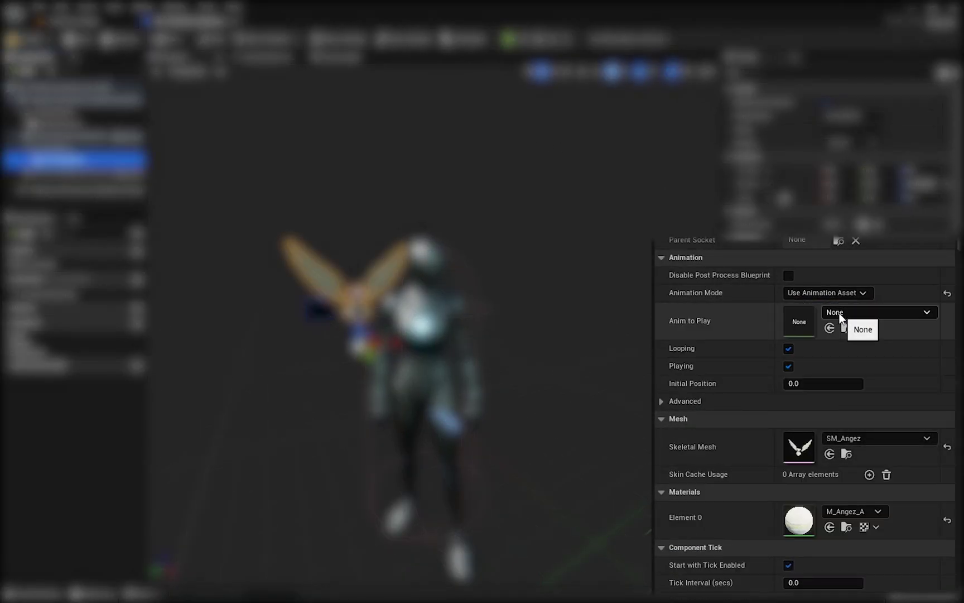
pyautogui.click(841, 314)
pyautogui.write('idle')
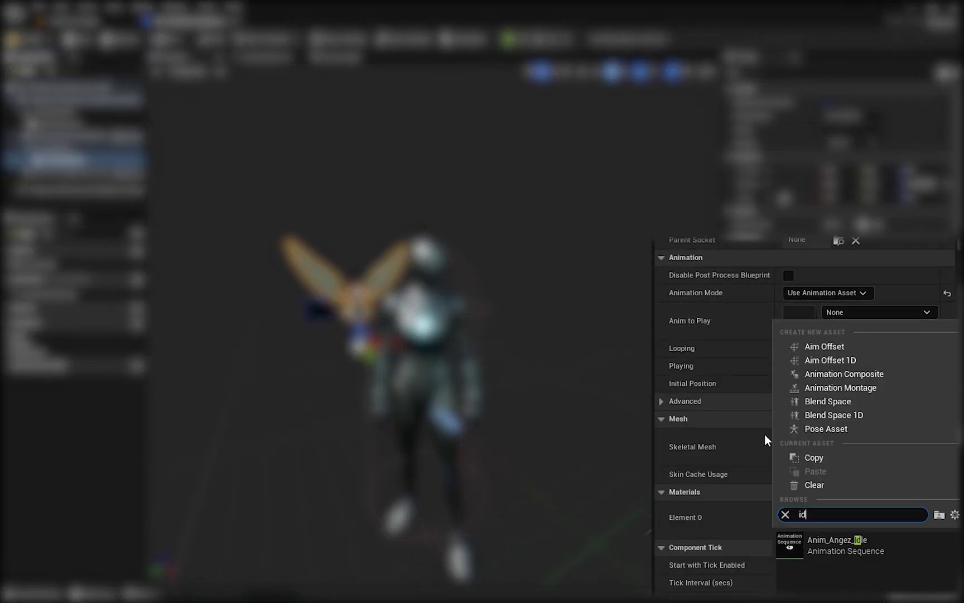
pyautogui.click(827, 541)
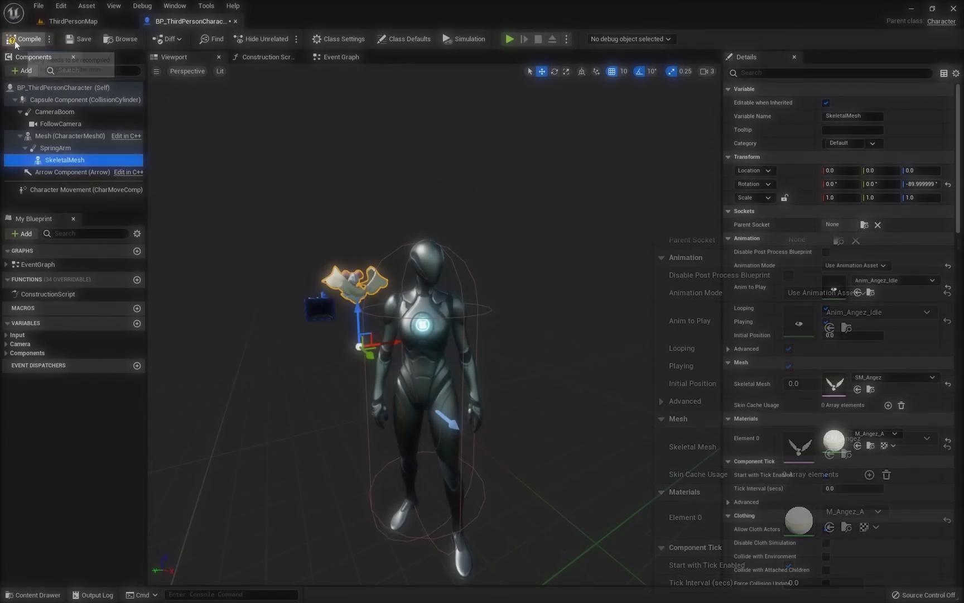
# Play-test ThirdPersonMap by running the character in several directions to check how the winged pet follows, and end the session
pyautogui.click(82, 22)
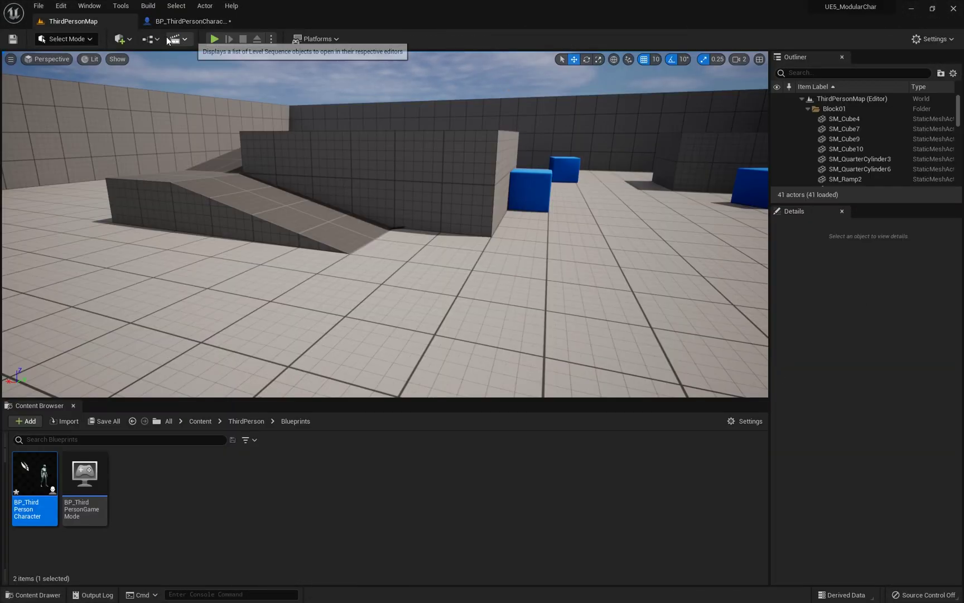
pyautogui.click(214, 39)
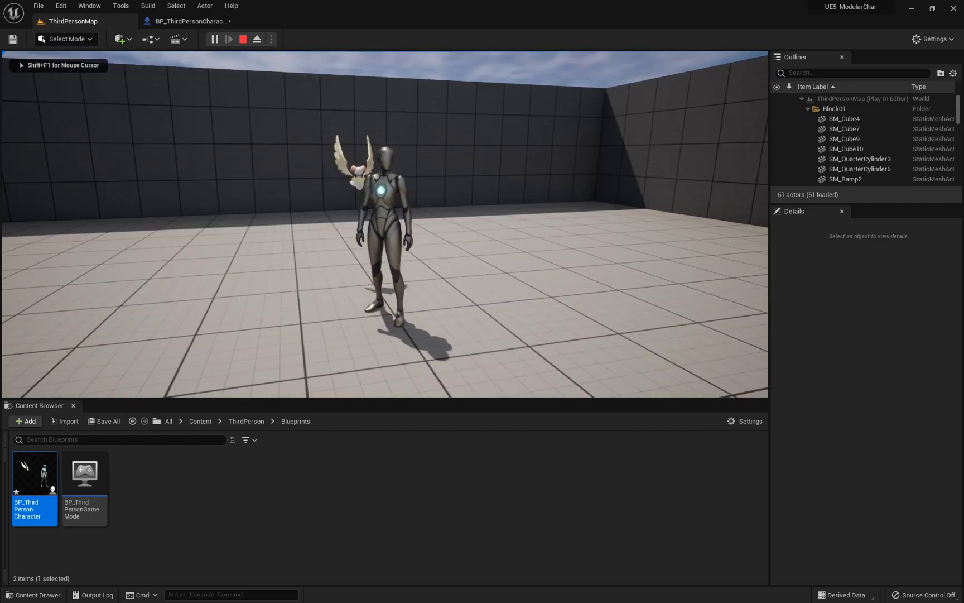
pyautogui.press('s')
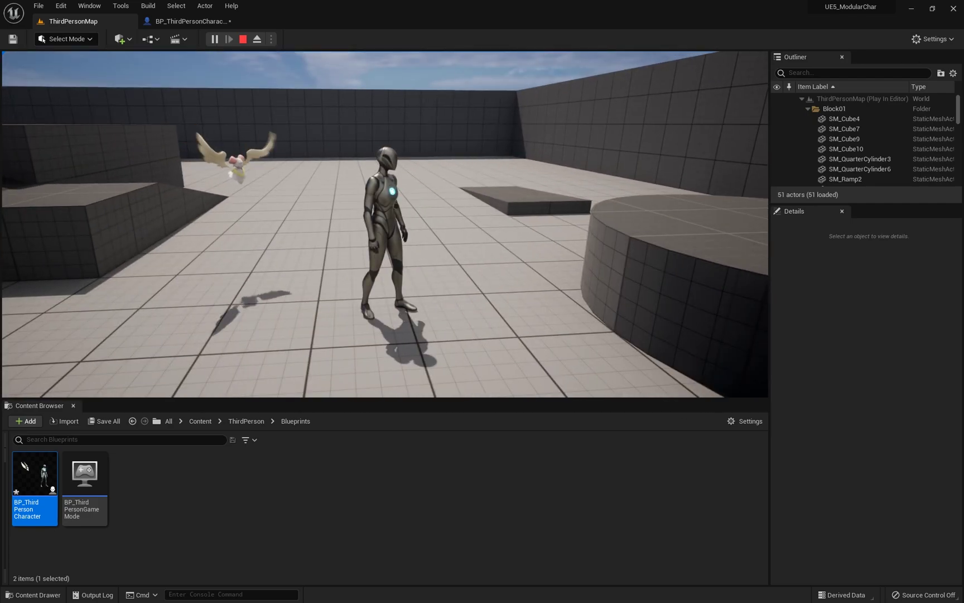
pyautogui.press('w')
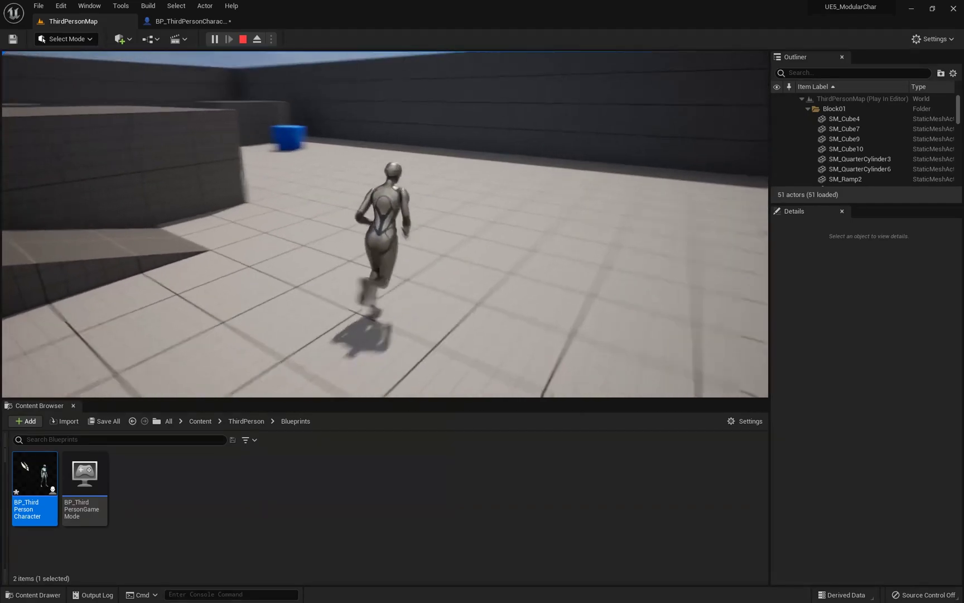
pyautogui.press('d')
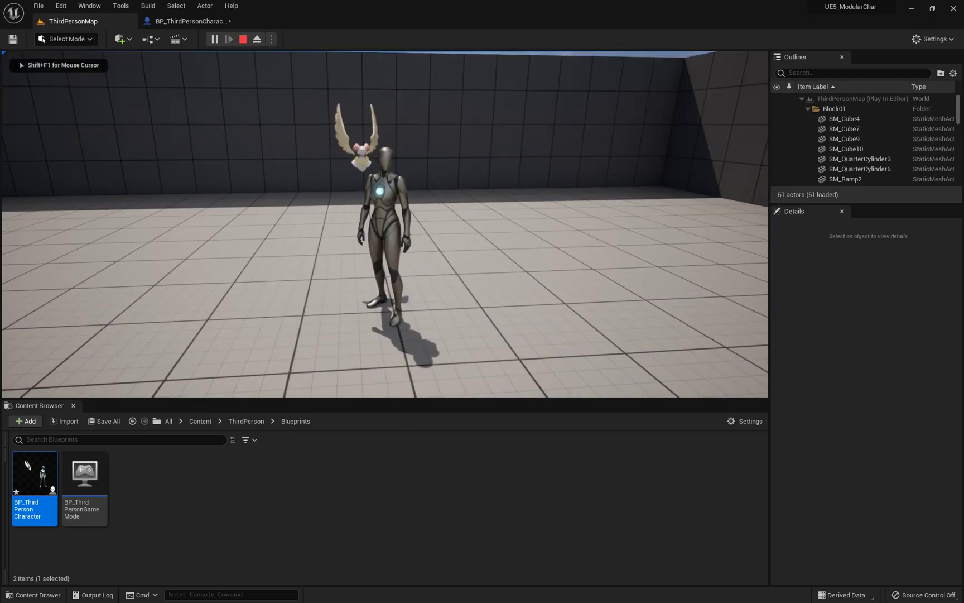
pyautogui.press('s')
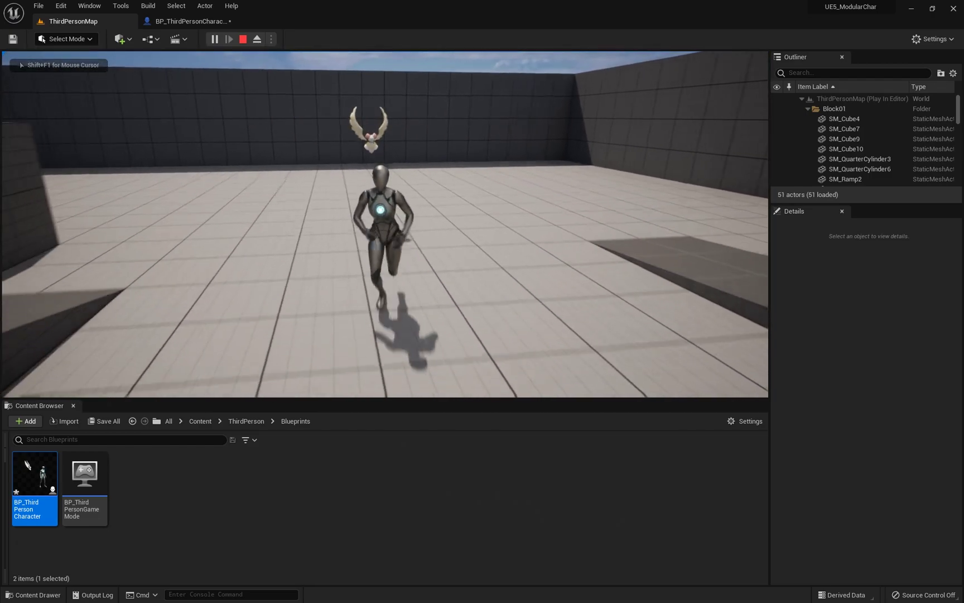
pyautogui.press('w')
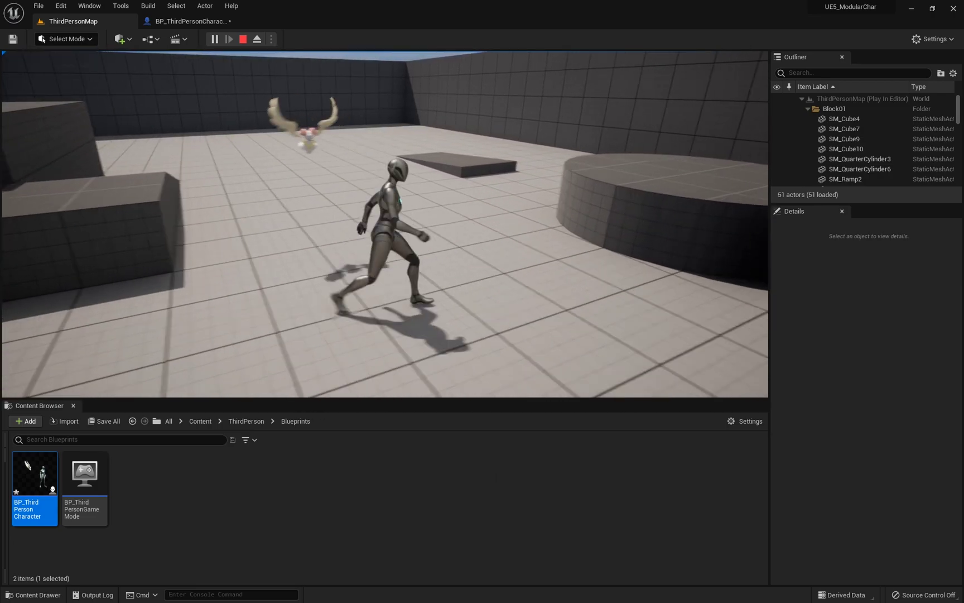
pyautogui.press('d')
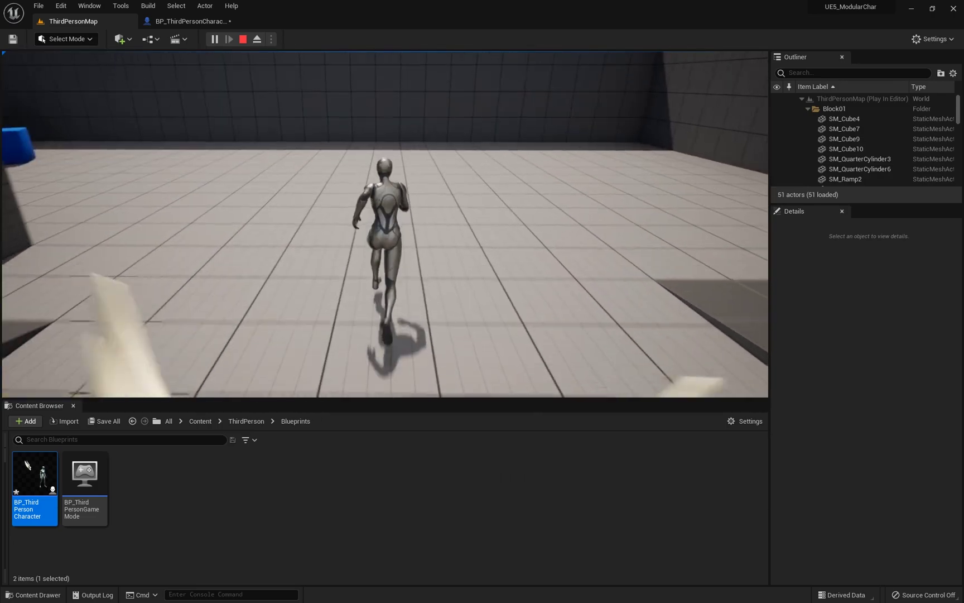
pyautogui.press('a')
pyautogui.press('Escape')
# Create a Blend Space 1D for the SK_Angez_Skeleton in the Blueprints folder, name it BS_Angez and open it
pyautogui.rightClick(168, 476)
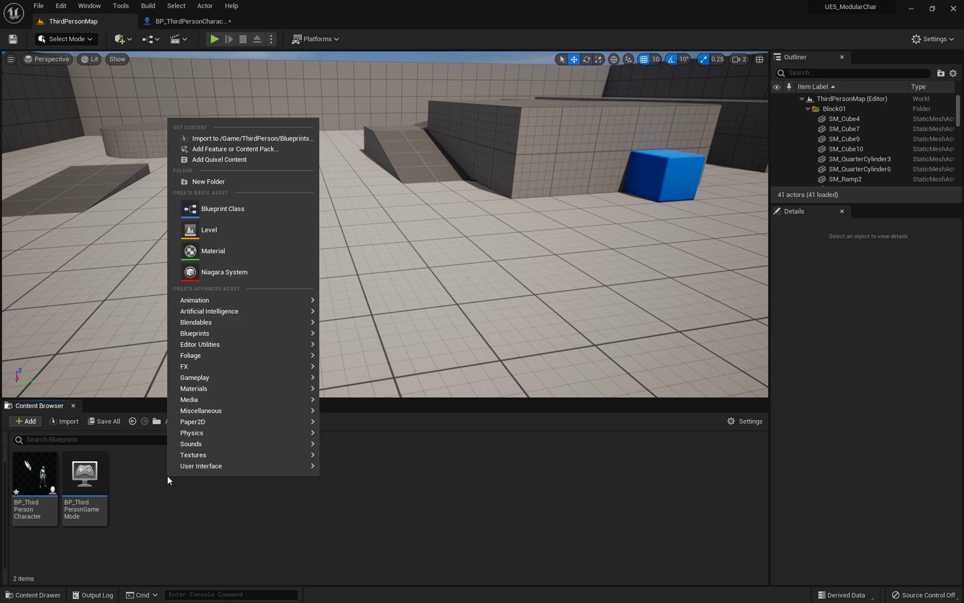
pyautogui.moveTo(238, 296)
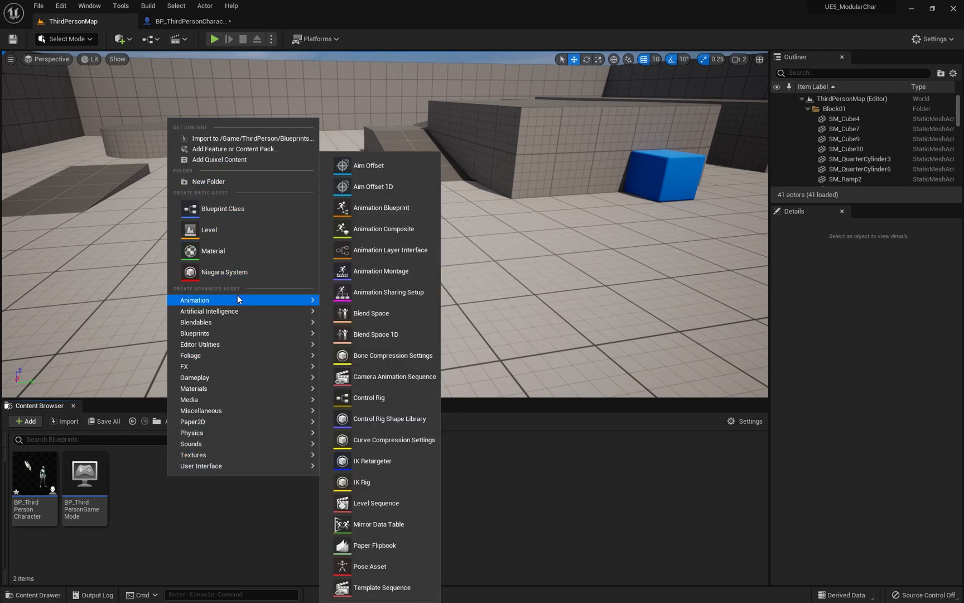
pyautogui.click(375, 332)
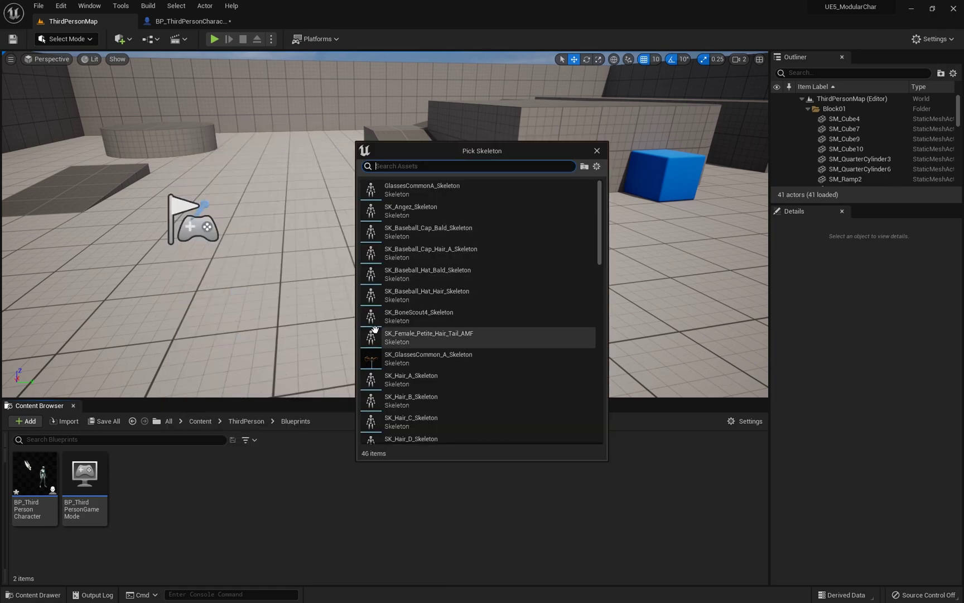
pyautogui.click(392, 216)
pyautogui.write('BS_Angez')
pyautogui.press('Return')
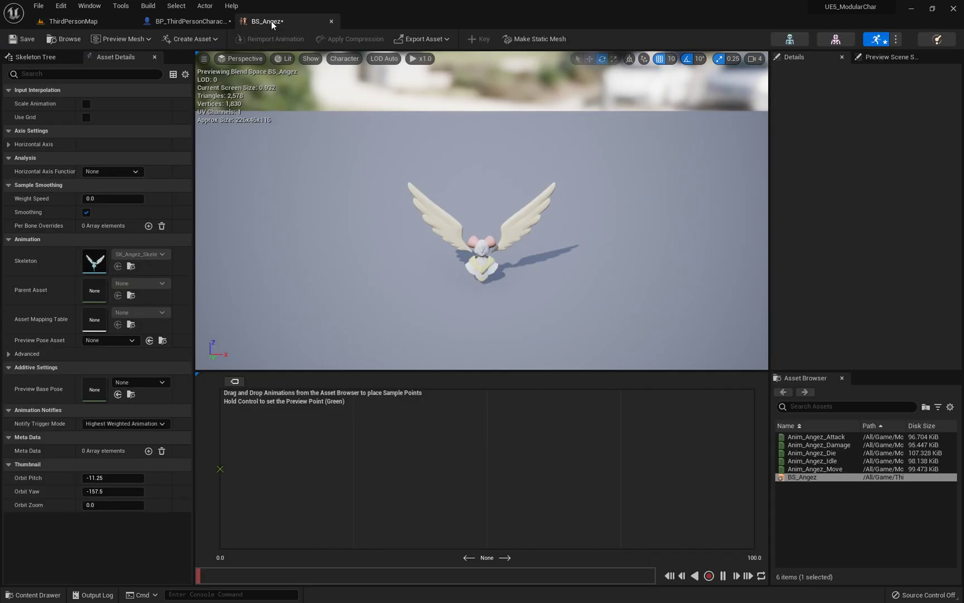
# Place Anim_Angez_Idle at the start and Anim_Angez_Move at the end of the blend space's horizontal axis
pyautogui.moveTo(832, 461); pyautogui.dragTo(247, 468)
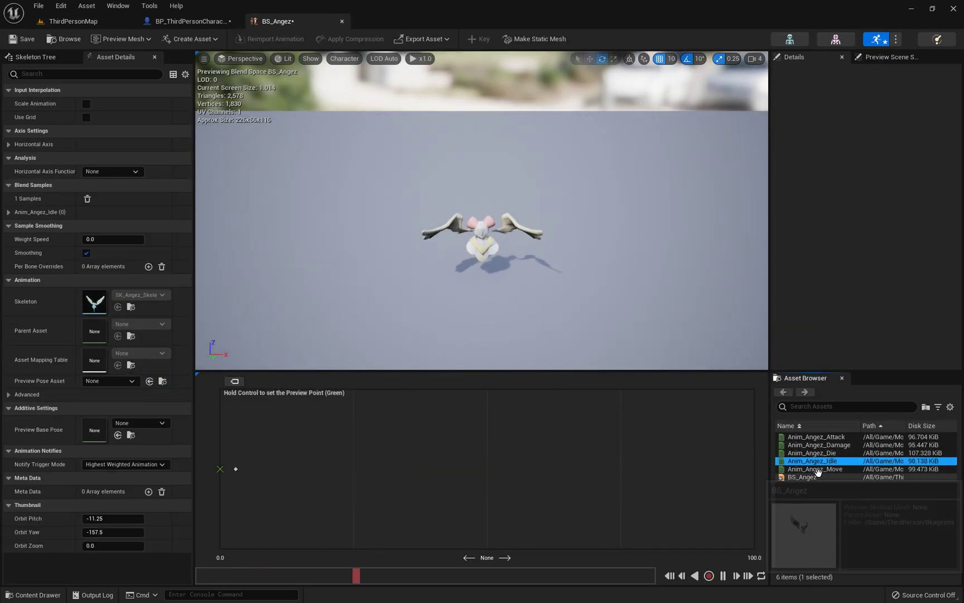
pyautogui.moveTo(818, 470); pyautogui.dragTo(753, 469)
pyautogui.click(221, 468)
# Name the blend space's horizontal axis Speed
pyautogui.click(9, 144)
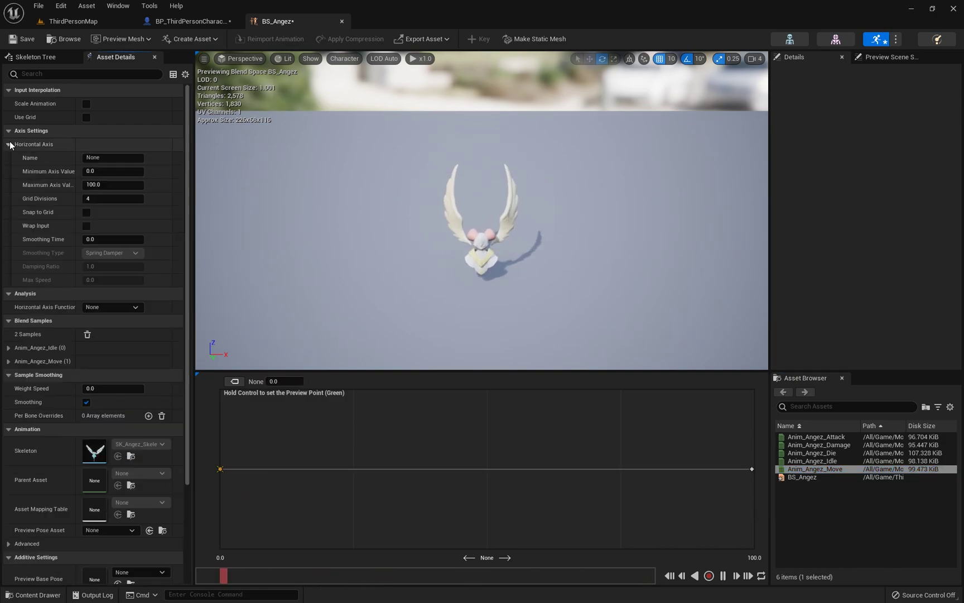
pyautogui.click(113, 156)
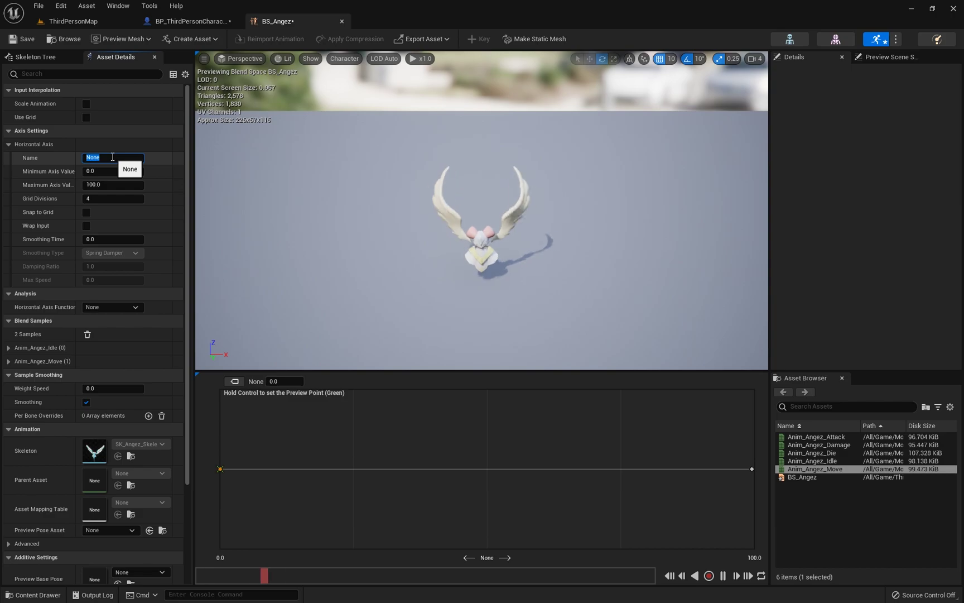
pyautogui.write('Speed')
pyautogui.press('Return')
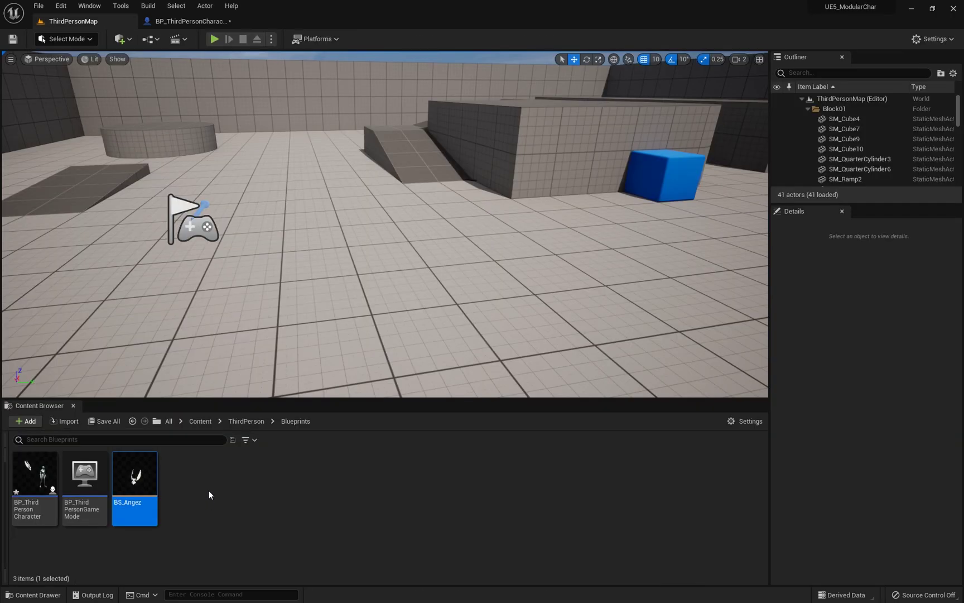
# Create an Animation Blueprint for SK_Angez_Skeleton in the Blueprints folder and name it ABP_Angez
pyautogui.rightClick(208, 488)
pyautogui.moveTo(293, 312)
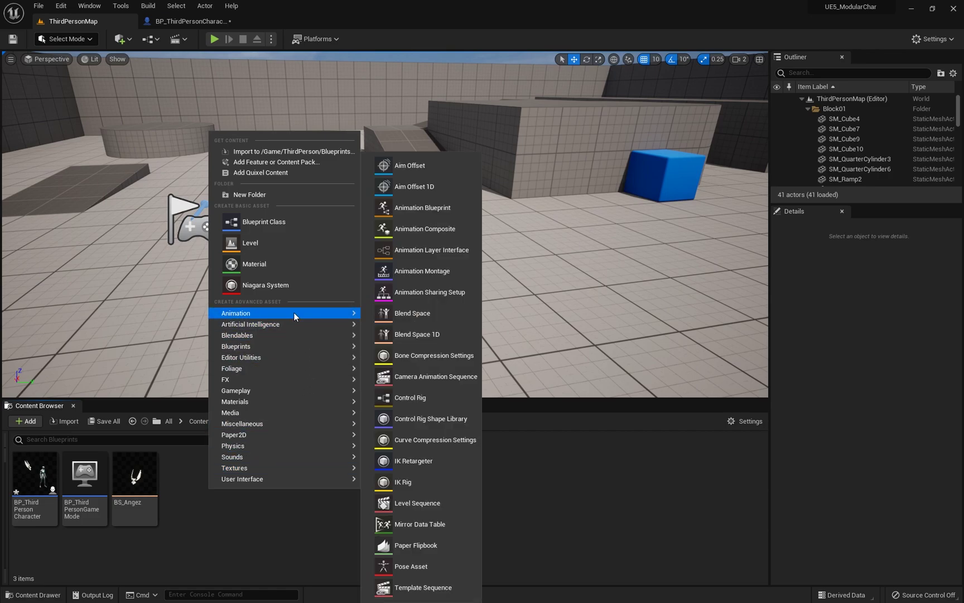
pyautogui.click(431, 208)
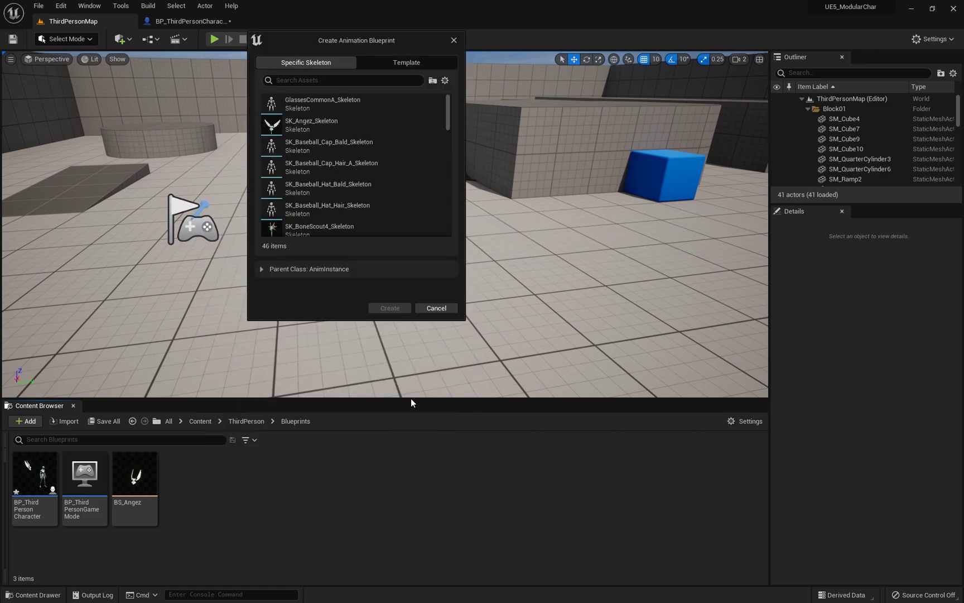
pyautogui.click(313, 124)
pyautogui.click(400, 307)
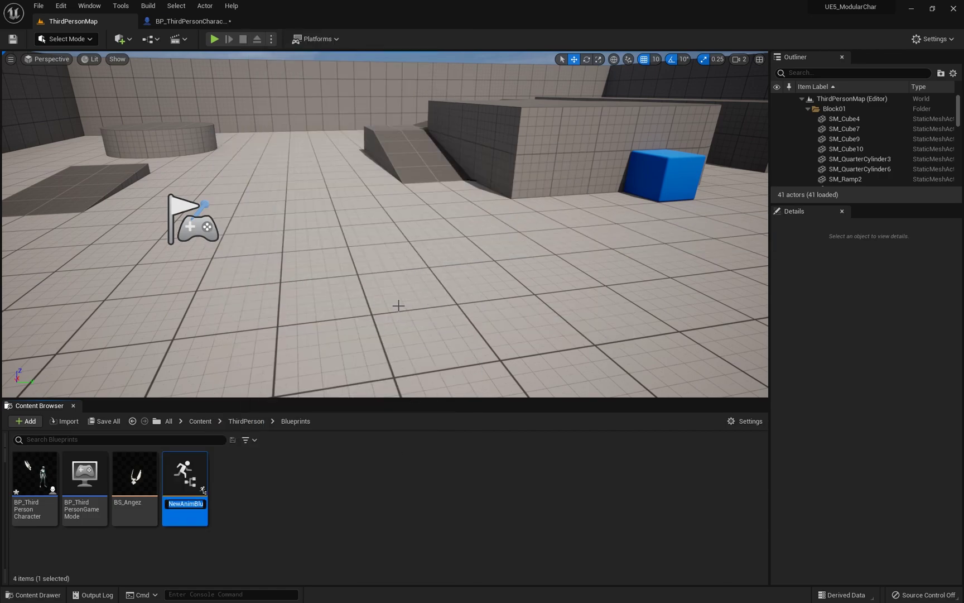
pyautogui.write('ABP_Angez')
pyautogui.press('Return')
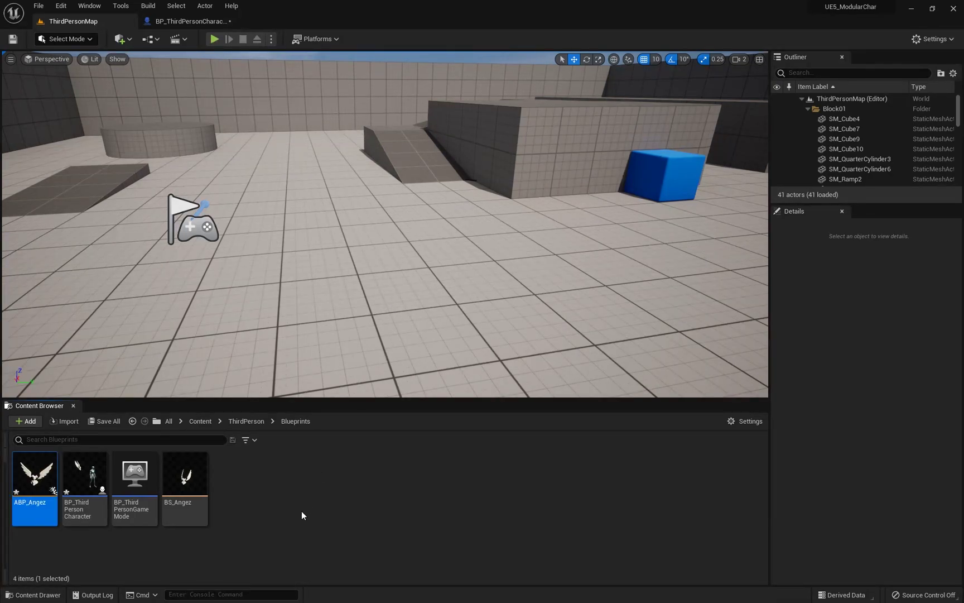
# Open ABP_Angez and add the BS_Angez blend space as a player node in its AnimGraph
pyautogui.doubleClick(34, 473)
pyautogui.click(887, 325)
pyautogui.moveTo(804, 424); pyautogui.dragTo(285, 267)
# Promote the BS_Angez node's Speed input to a Speed variable, wire the node into Output Pose and compile
pyautogui.rightClick(299, 296)
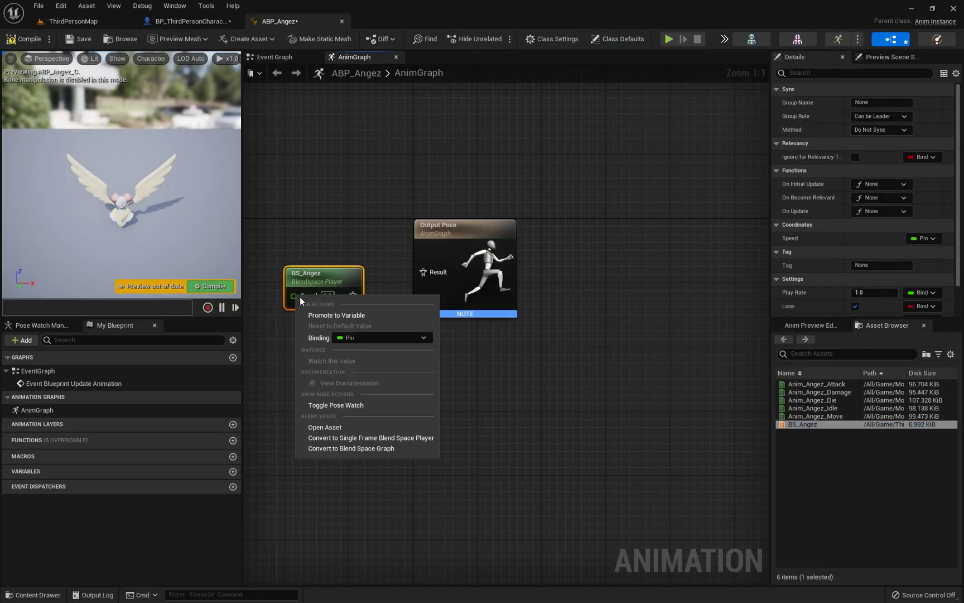
pyautogui.click(334, 316)
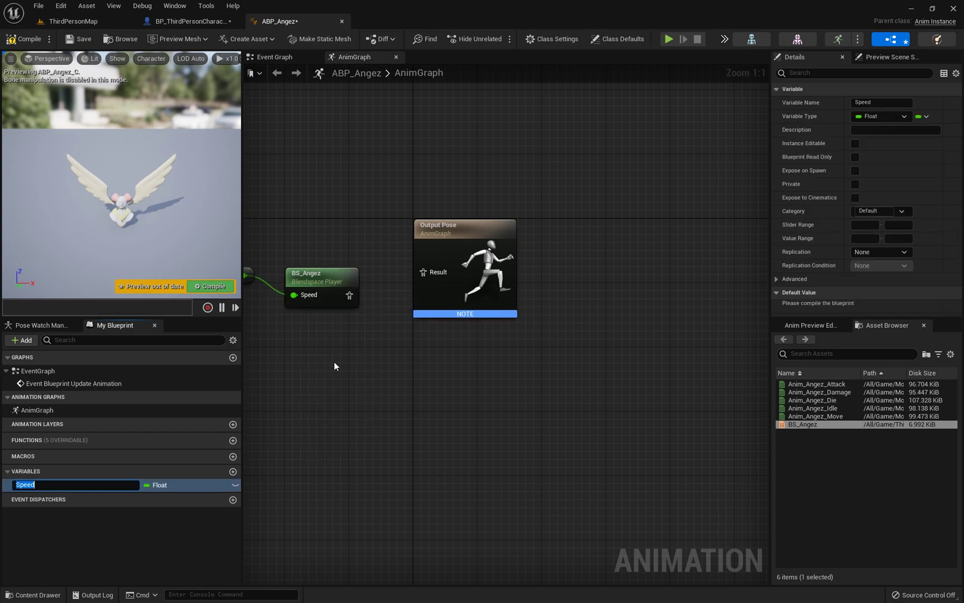
pyautogui.click(316, 382)
pyautogui.moveTo(316, 383); pyautogui.dragTo(436, 423, button='right')
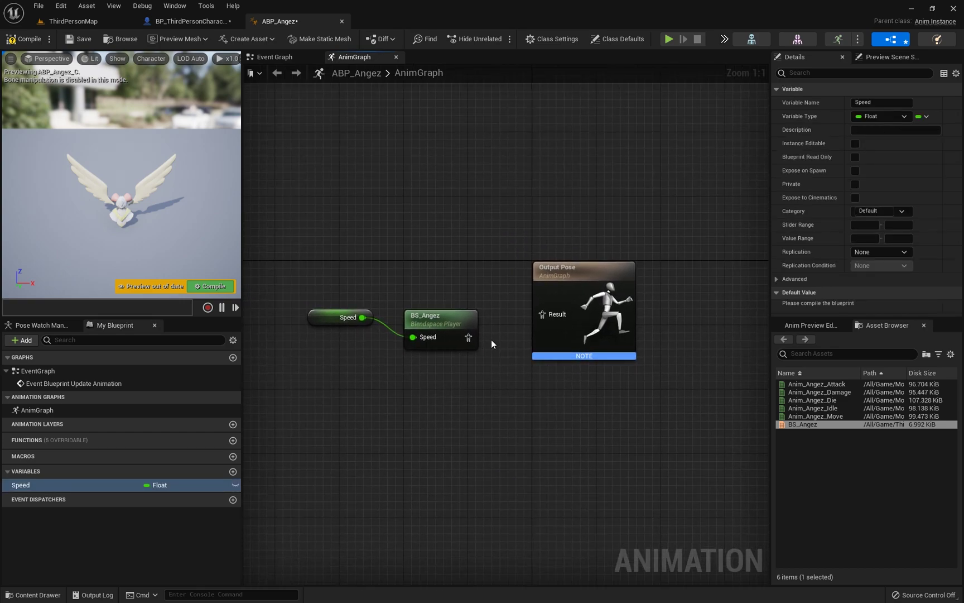
pyautogui.click(28, 38)
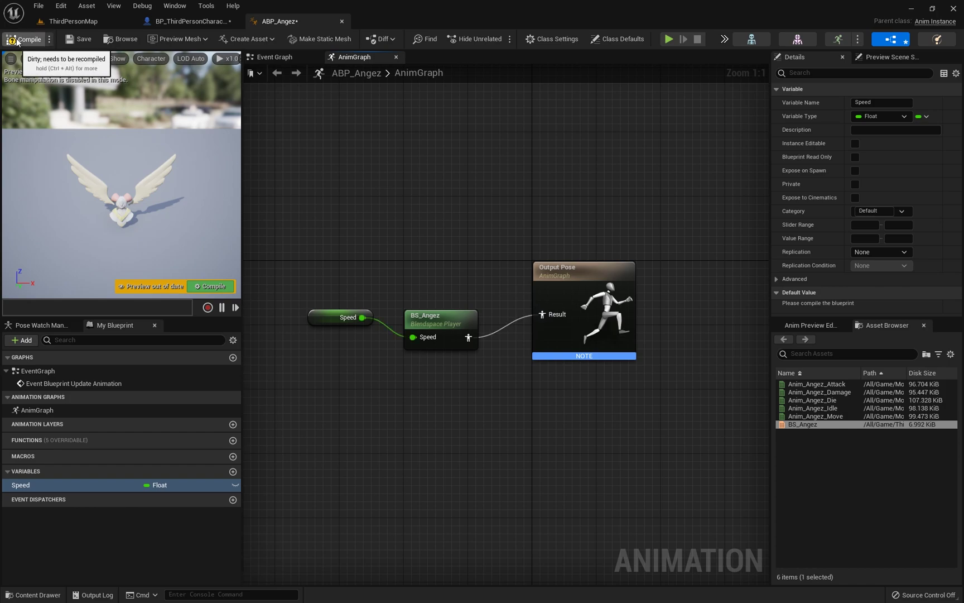
# Copy the pawn-owner validity check and Speed-setting nodes from ThirdPerson_AnimBP's Event Graph into the Event Graph of ABP_Angez
pyautogui.click(282, 57)
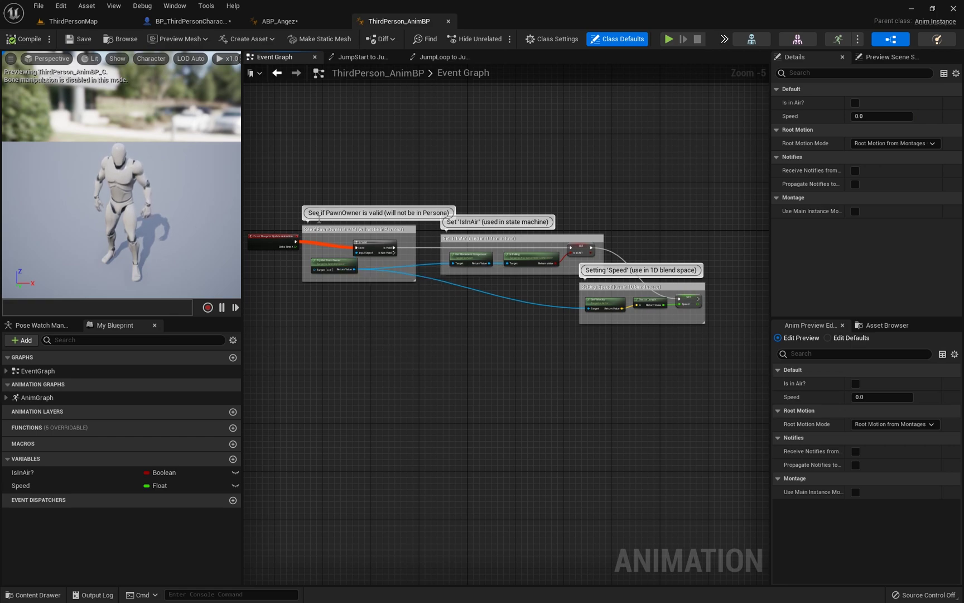
pyautogui.moveTo(319, 220); pyautogui.dragTo(319, 226)
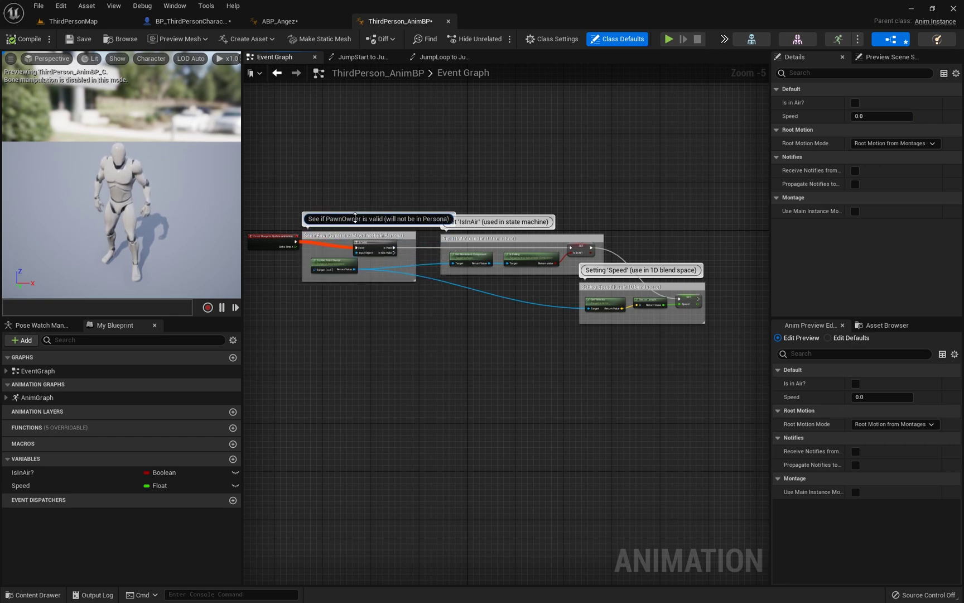
pyautogui.click(340, 263)
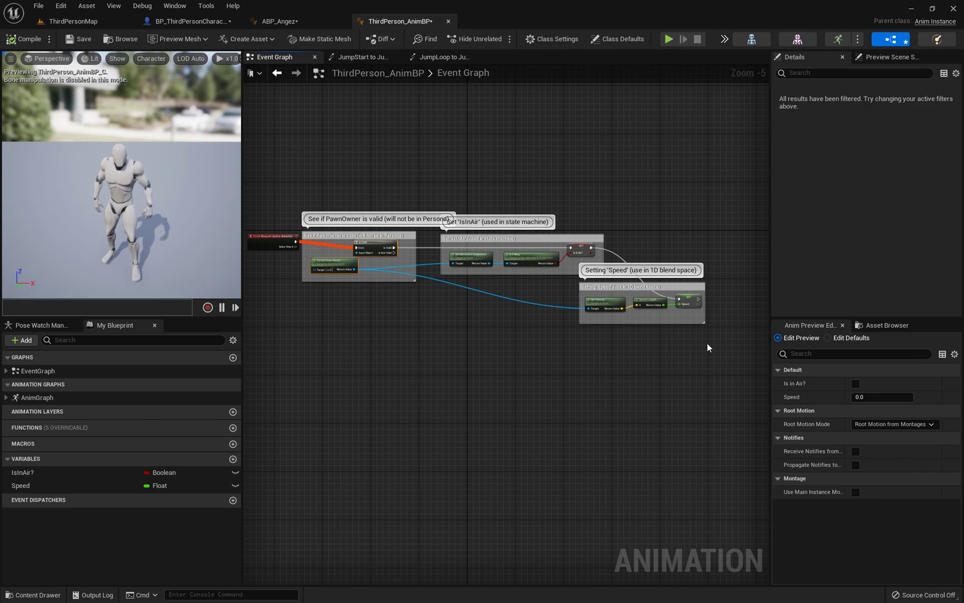
pyautogui.moveTo(708, 348); pyautogui.dragTo(600, 308)
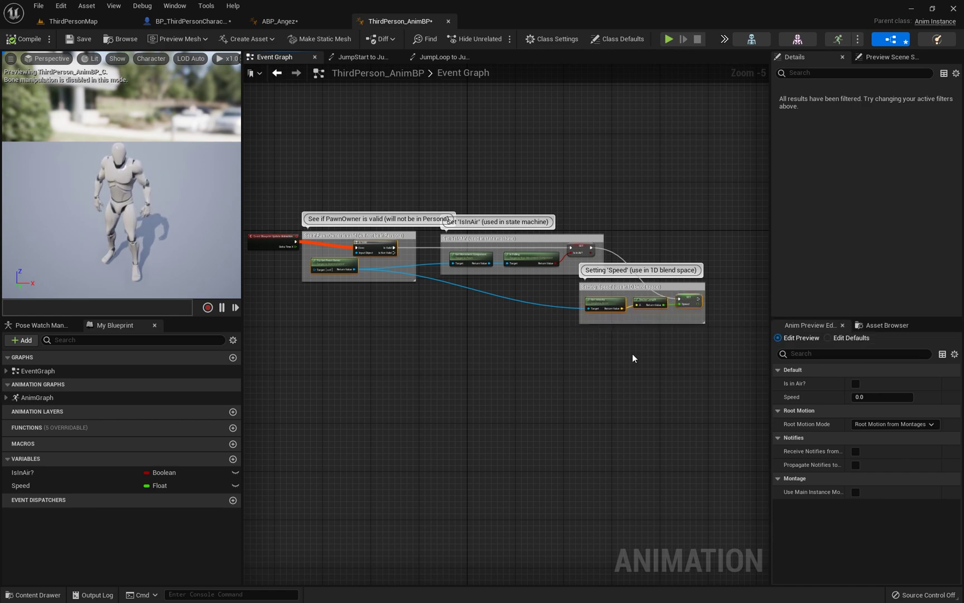
pyautogui.click(280, 21)
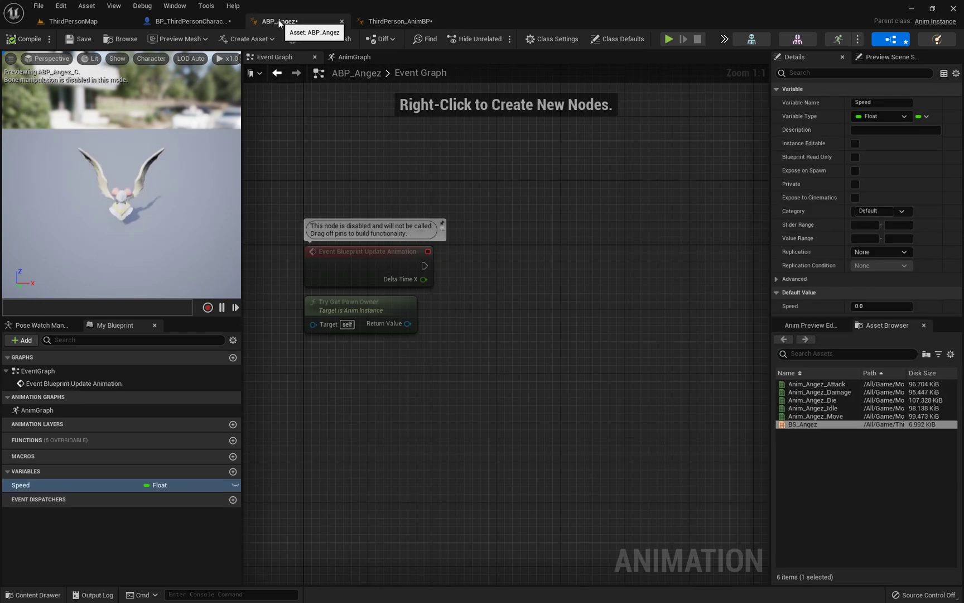
pyautogui.hotkey('ctrl', 'v')
pyautogui.scroll(-7, 521, 362)
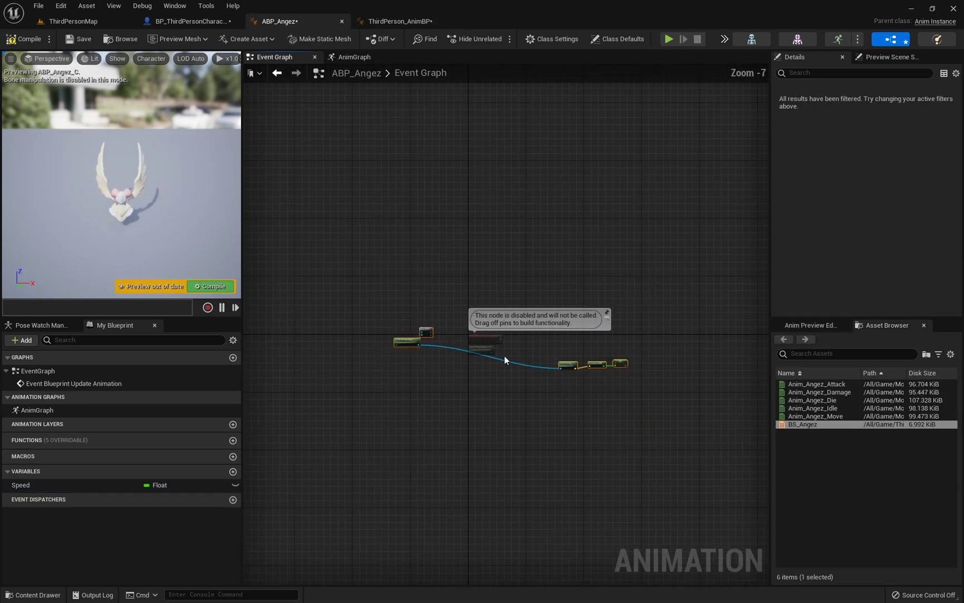
# Delete the pasted Try Get Pawn Owner node and wire the original one into Is Valid and Get Velocity, with Is Valid beside the update event
pyautogui.scroll(2, 443, 353)
pyautogui.scroll(1, 443, 353)
pyautogui.click(440, 356)
pyautogui.click(366, 322)
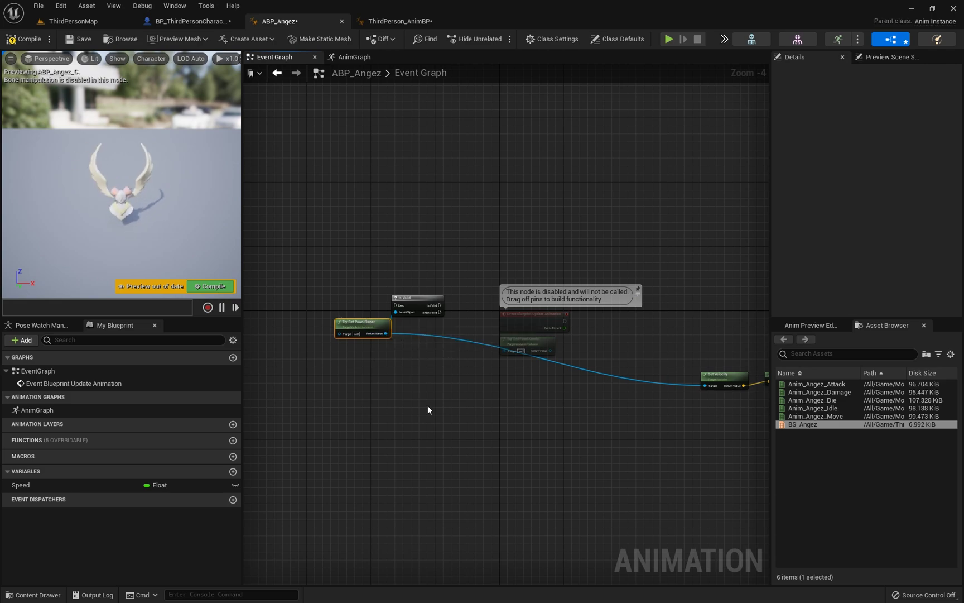
pyautogui.press('Delete')
pyautogui.moveTo(417, 296); pyautogui.dragTo(602, 318)
pyautogui.moveTo(551, 349); pyautogui.dragTo(596, 324)
pyautogui.moveTo(617, 364); pyautogui.dragTo(447, 350, button='right')
pyautogui.moveTo(430, 336); pyautogui.dragTo(584, 371)
# Arrange Vector Length and SET Speed near Get Velocity, run Is Valid's execution into SET Speed, and compile and save ABP_Angez
pyautogui.moveTo(660, 359); pyautogui.dragTo(610, 324)
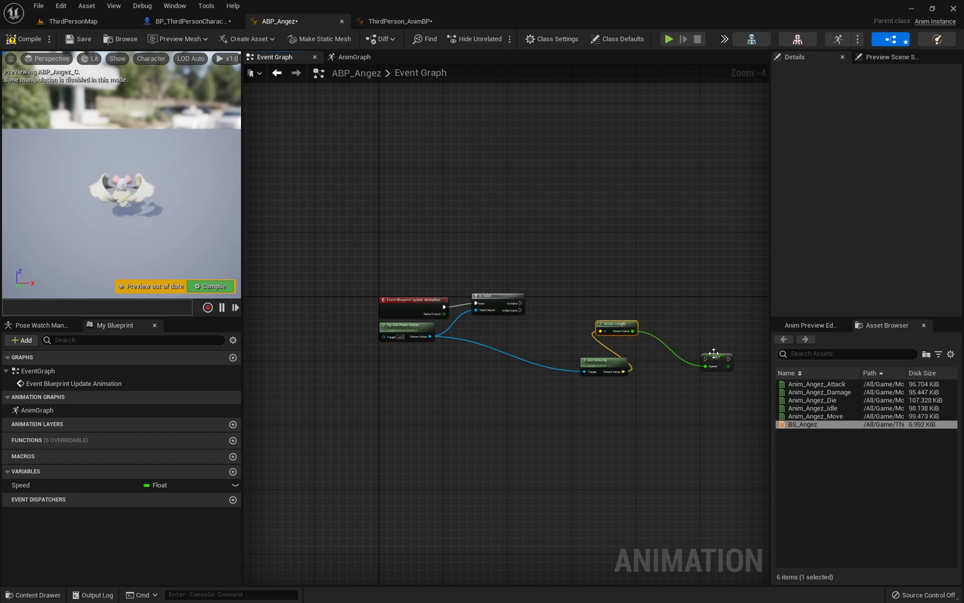
pyautogui.moveTo(715, 356); pyautogui.dragTo(618, 302)
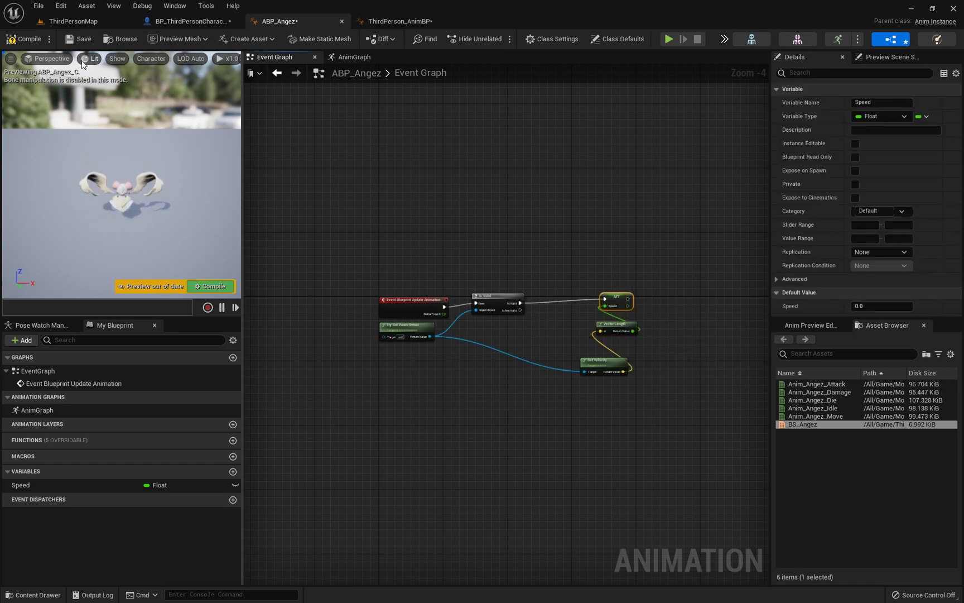
pyautogui.click(16, 42)
pyautogui.click(74, 45)
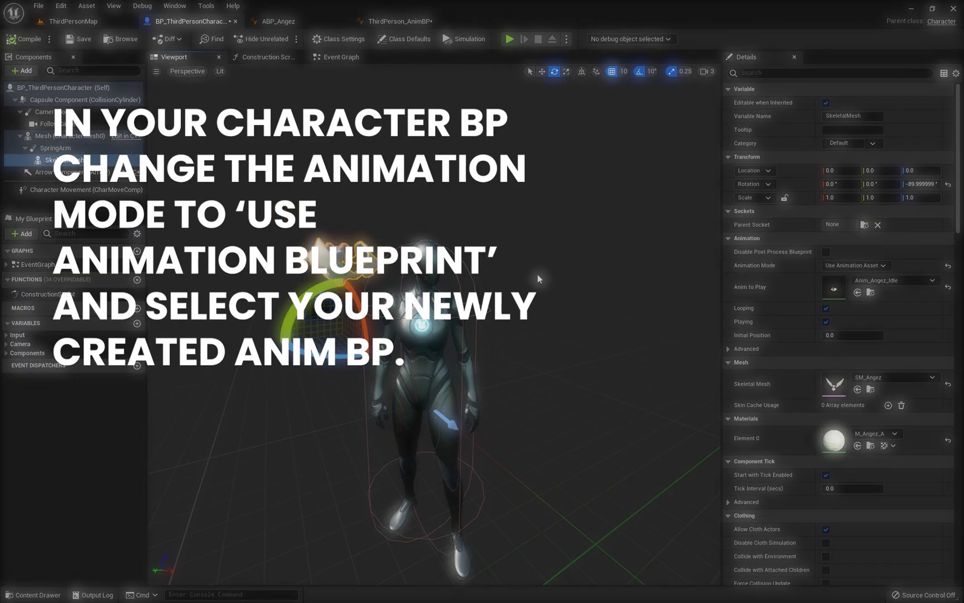
# In BP_ThirdPersonCharacter, set the pet skeletal mesh's Animation Mode to Use Animation Blueprint with ABP_Angez as its class
pyautogui.click(811, 205)
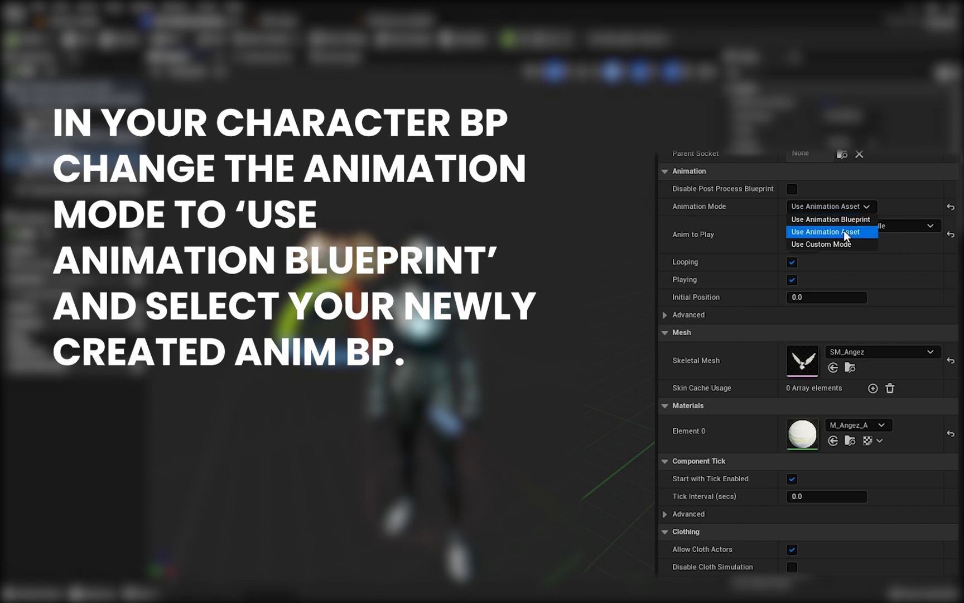
pyautogui.click(852, 220)
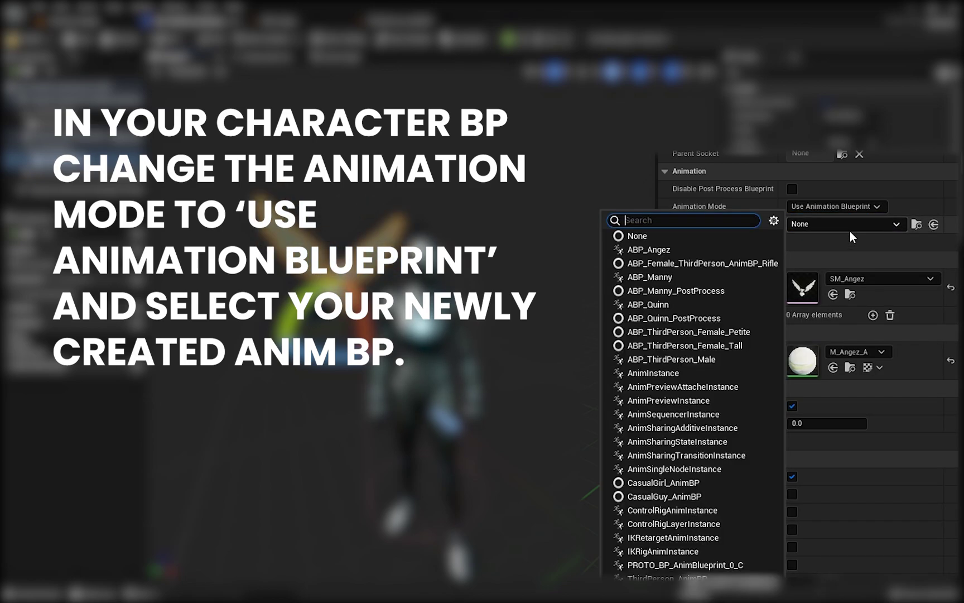
pyautogui.click(649, 250)
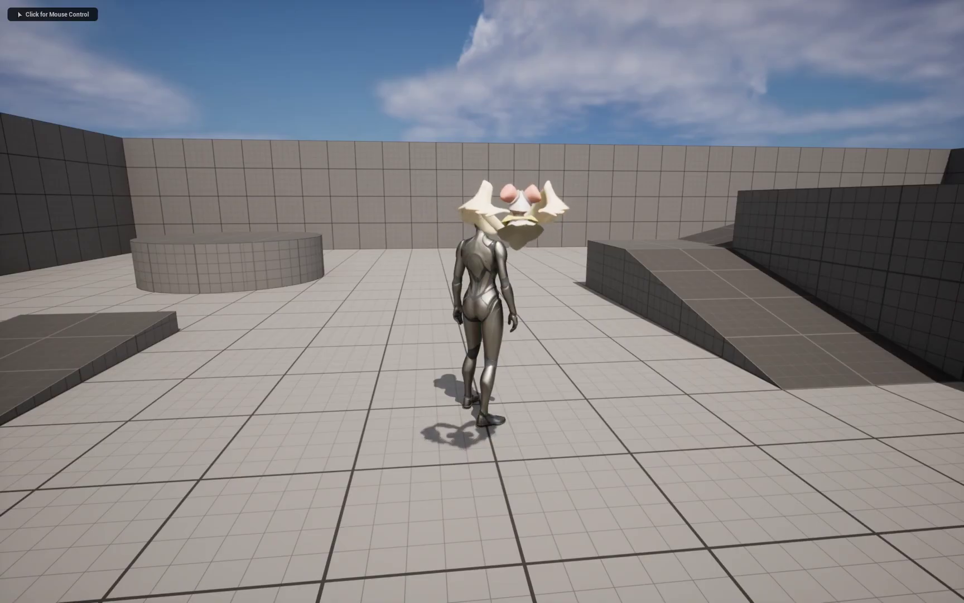
# Play-test the level by running, turning and jumping with the character to check the pet's following and its animation blending
pyautogui.press('w')
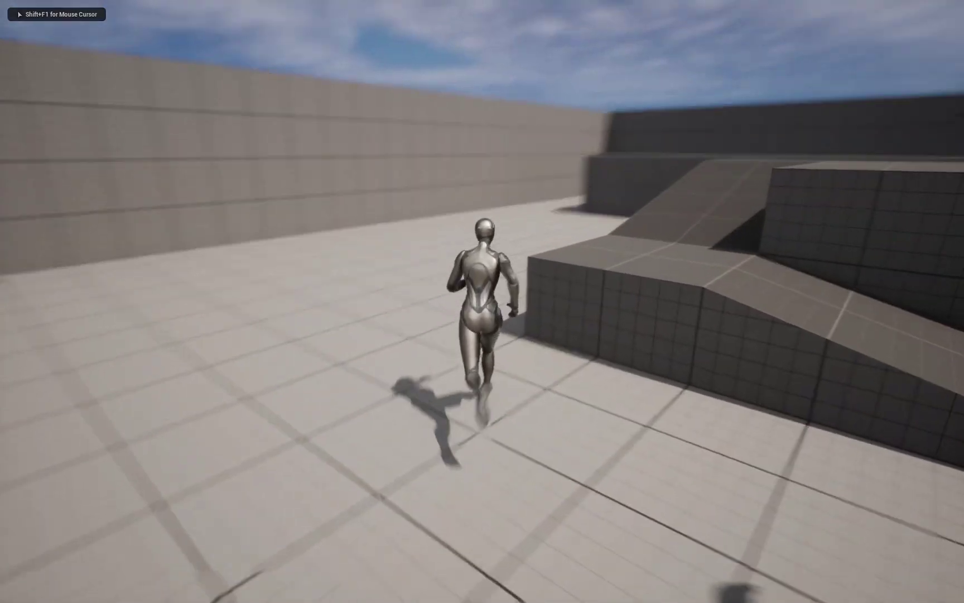
pyautogui.press('a')
pyautogui.press('a')
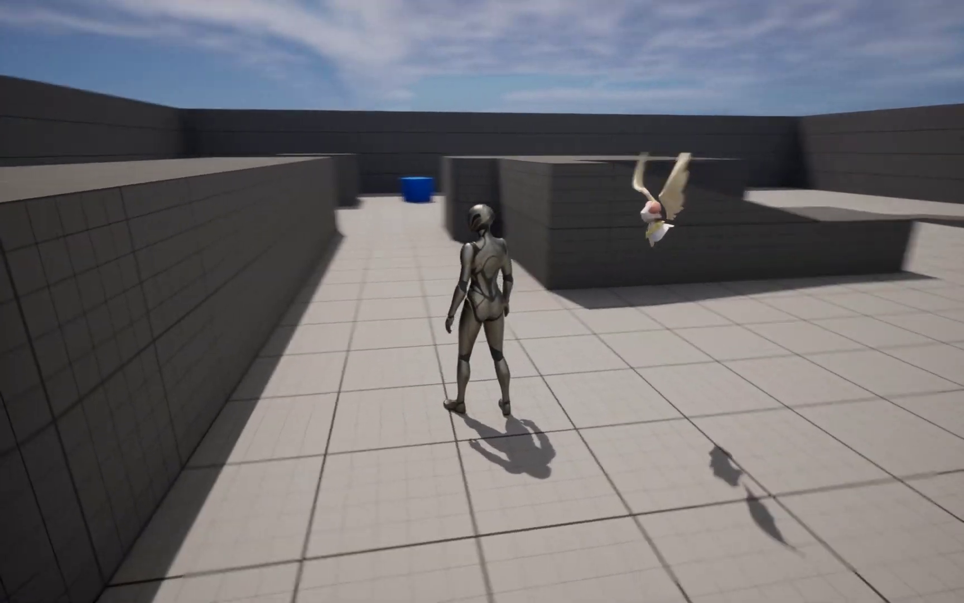
pyautogui.press('w')
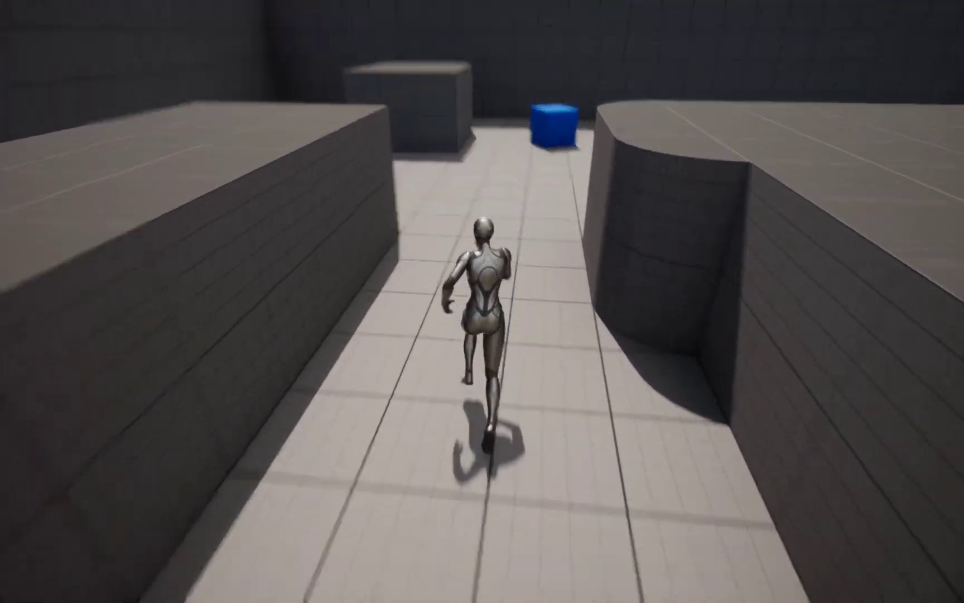
pyautogui.press('a')
pyautogui.press('space')
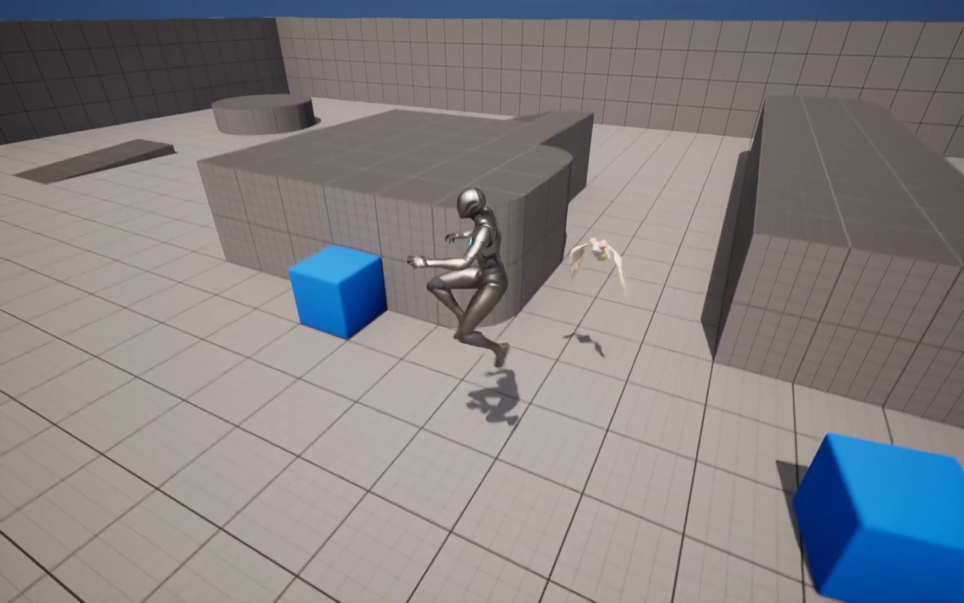
pyautogui.press('space')
pyautogui.press('s')
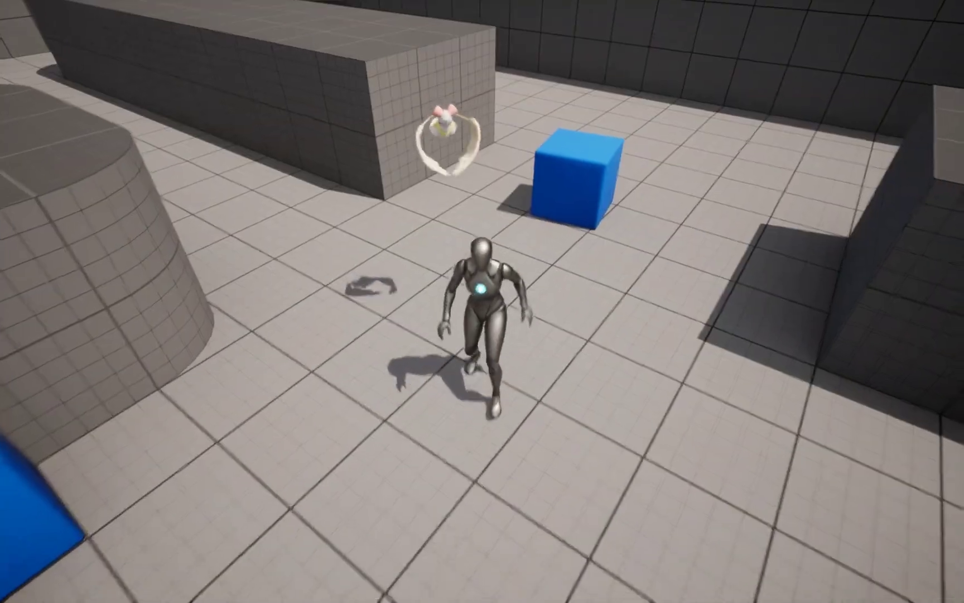